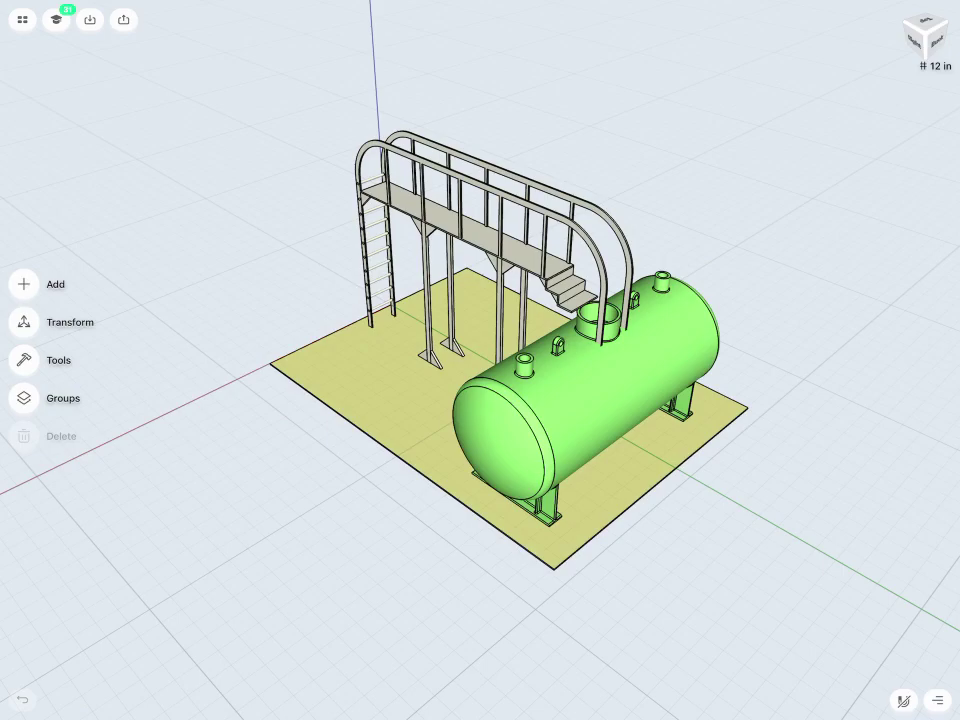
# Step: Orbit the tank and platform model around toward its right side
pyautogui.moveTo(729, 287)
pyautogui.mouseDown(button='middle')
pyautogui.moveTo(778, 298)
pyautogui.moveTo(751, 292)
pyautogui.moveTo(710, 311)
pyautogui.moveTo(745, 299)
pyautogui.mouseUp(button='middle')
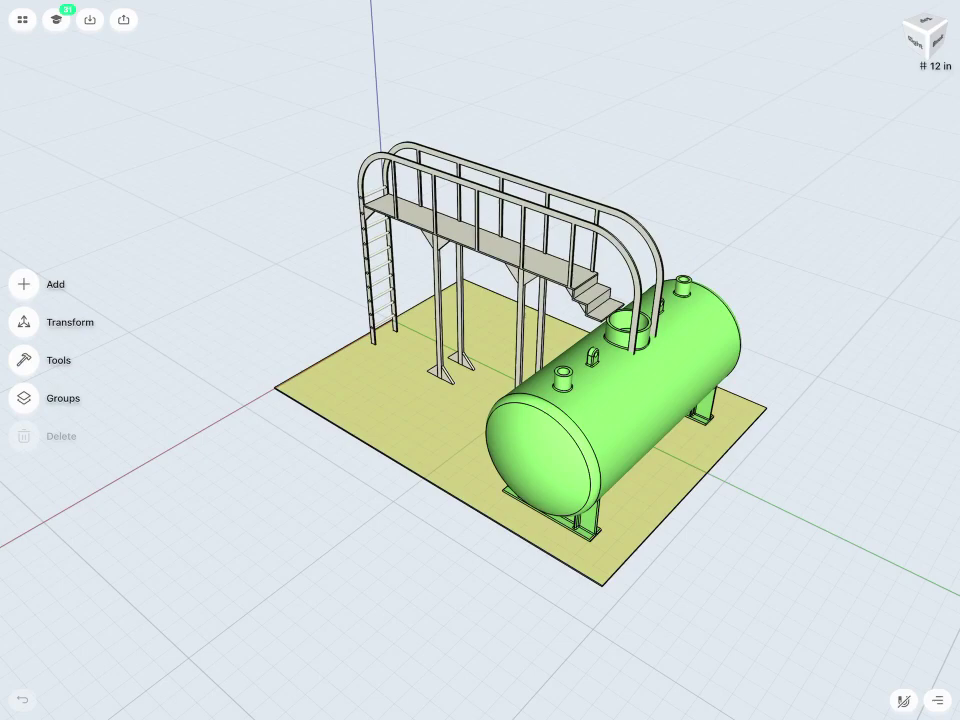
pyautogui.moveTo(700, 186)
pyautogui.mouseDown(button='middle')
pyautogui.moveTo(731, 199)
pyautogui.moveTo(712, 203)
pyautogui.mouseUp(button='middle')
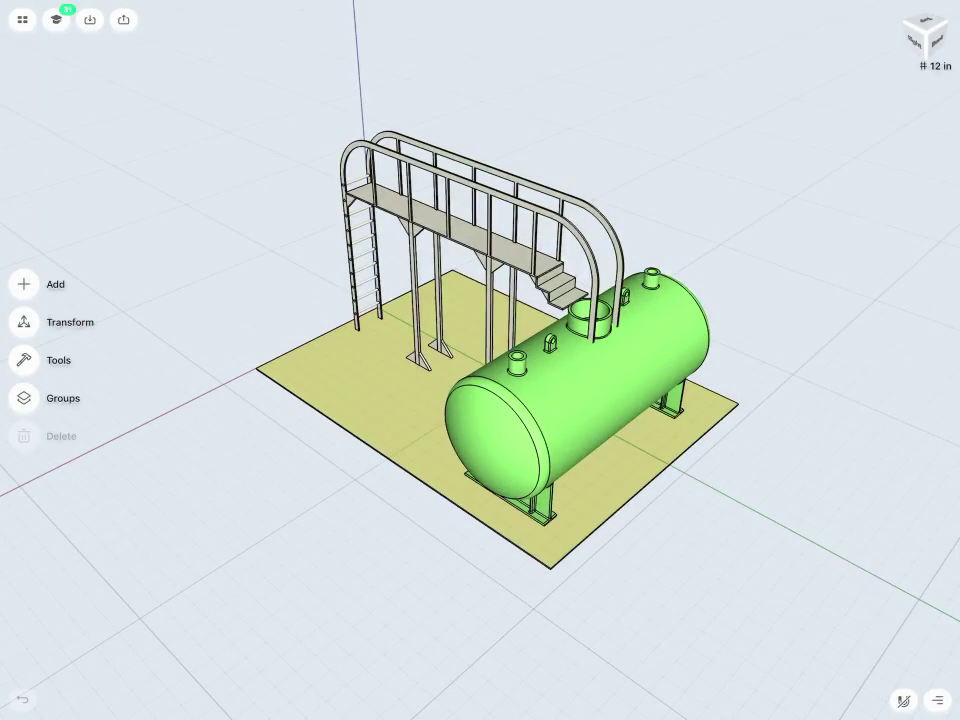
pyautogui.moveTo(814, 553)
pyautogui.mouseDown(button='middle')
pyautogui.moveTo(799, 560)
pyautogui.moveTo(838, 561)
pyautogui.moveTo(814, 564)
pyautogui.moveTo(823, 566)
pyautogui.mouseUp(button='middle')
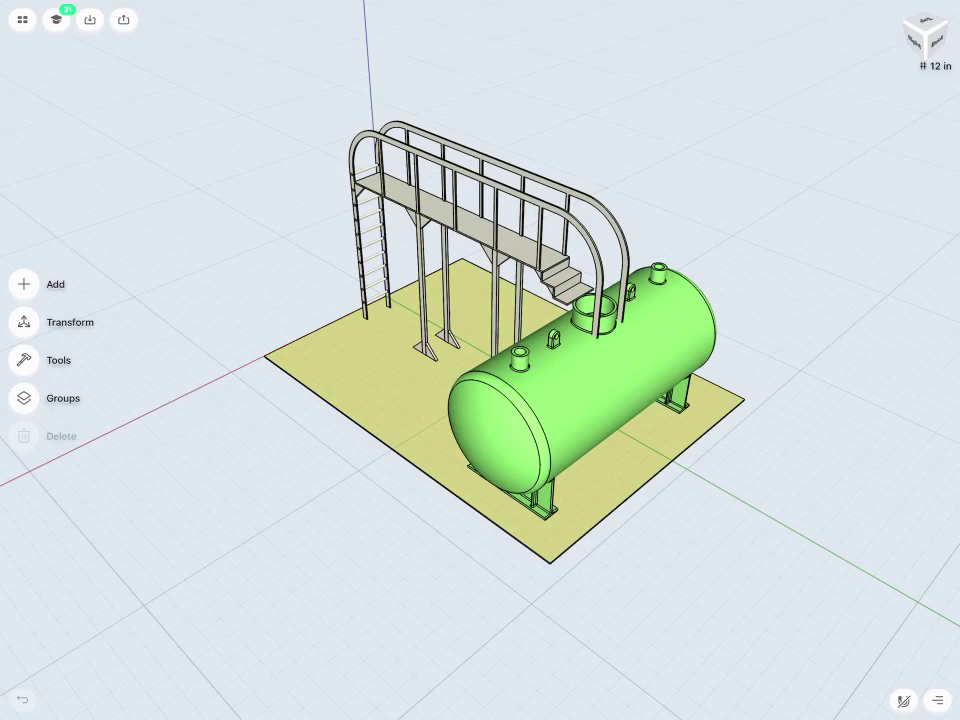
# Step: Zoom out from the tank and walkway, then zoom back in closer
pyautogui.scroll(-2, 205, 355)
pyautogui.scroll(-2, 210, 370)
pyautogui.scroll(-2, 214, 386)
pyautogui.scroll(-1, 214, 386)
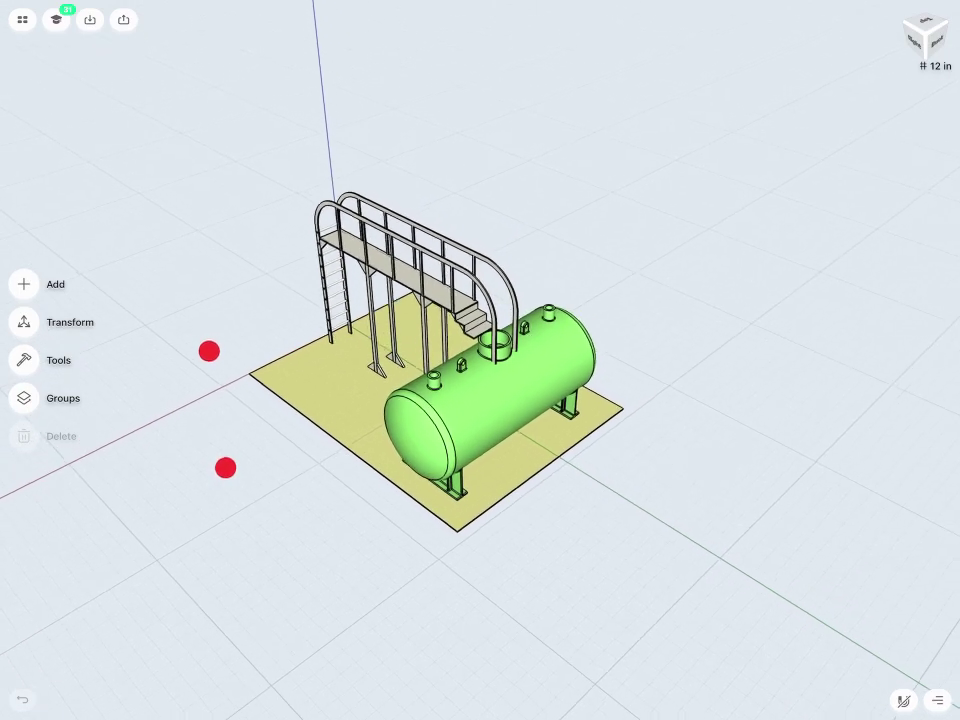
pyautogui.scroll(2, 216, 407)
pyautogui.scroll(2, 217, 425)
pyautogui.scroll(2, 224, 432)
pyautogui.scroll(2, 220, 413)
pyautogui.scroll(1, 214, 387)
pyautogui.scroll(-2, 206, 372)
pyautogui.scroll(-2, 205, 372)
pyautogui.scroll(-1, 198, 374)
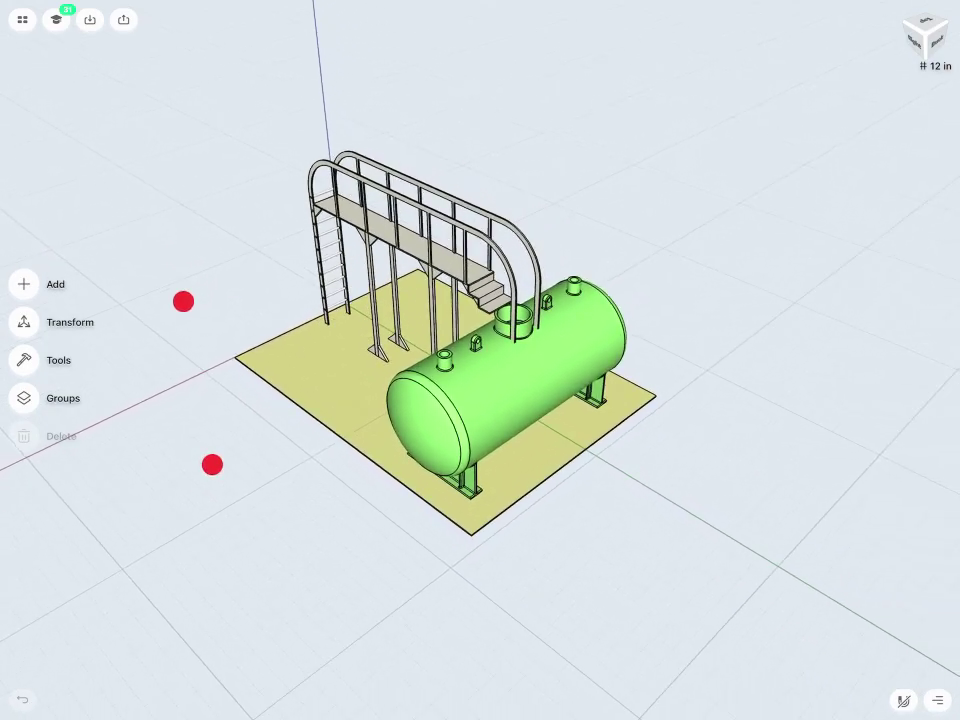
pyautogui.scroll(2, 197, 381)
pyautogui.scroll(2, 209, 385)
pyautogui.scroll(1, 202, 375)
pyautogui.scroll(1, 190, 370)
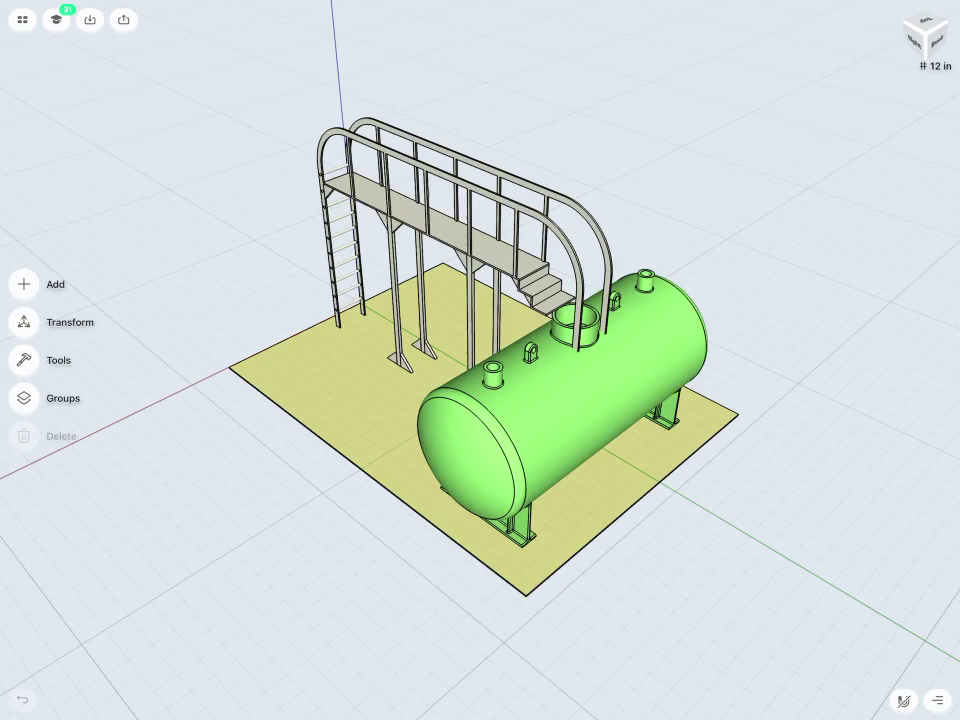
# Step: Pan the whole tank-and-walkway model sideways in the viewport
pyautogui.moveTo(804, 364)
pyautogui.mouseDown(button='middle')
pyautogui.moveTo(456, 370)
pyautogui.moveTo(907, 394)
pyautogui.moveTo(756, 400)
pyautogui.moveTo(747, 219)
pyautogui.moveTo(809, 423)
pyautogui.moveTo(805, 379)
pyautogui.mouseUp(button='middle')
# Step: Show the standard Top, Front and then Back views from the orientation cube
pyautogui.click(935, 66)
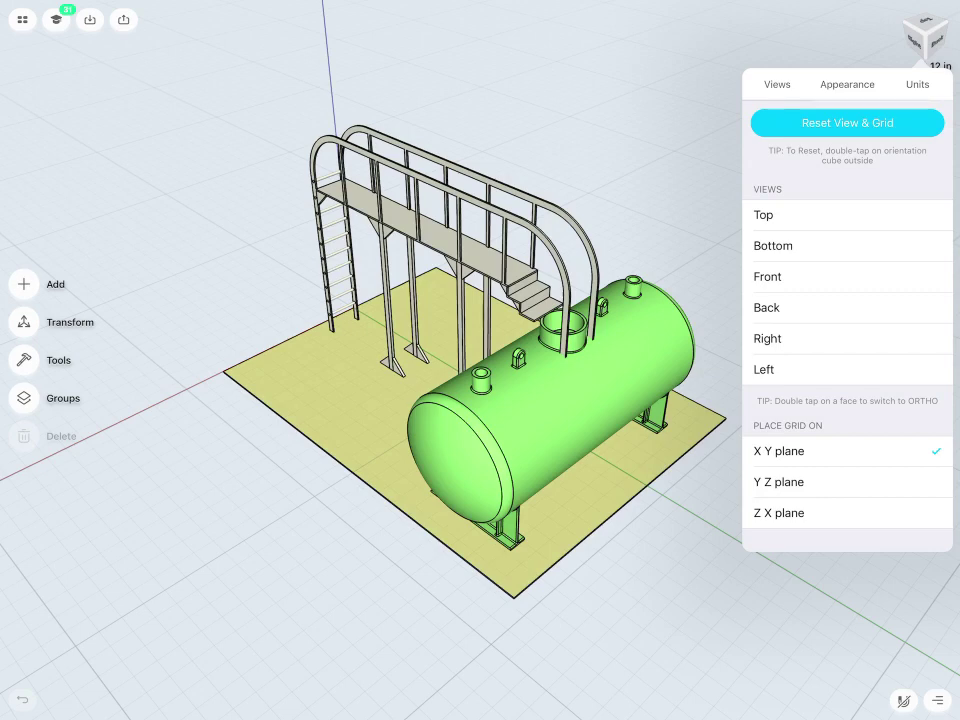
pyautogui.click(768, 214)
pyautogui.click(768, 277)
pyautogui.click(792, 310)
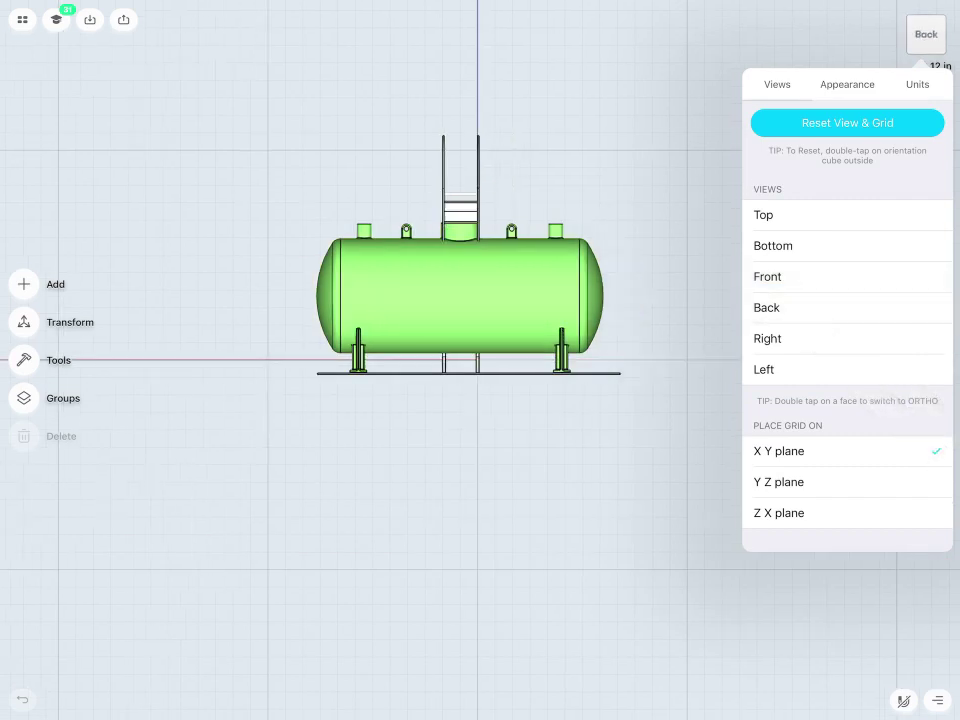